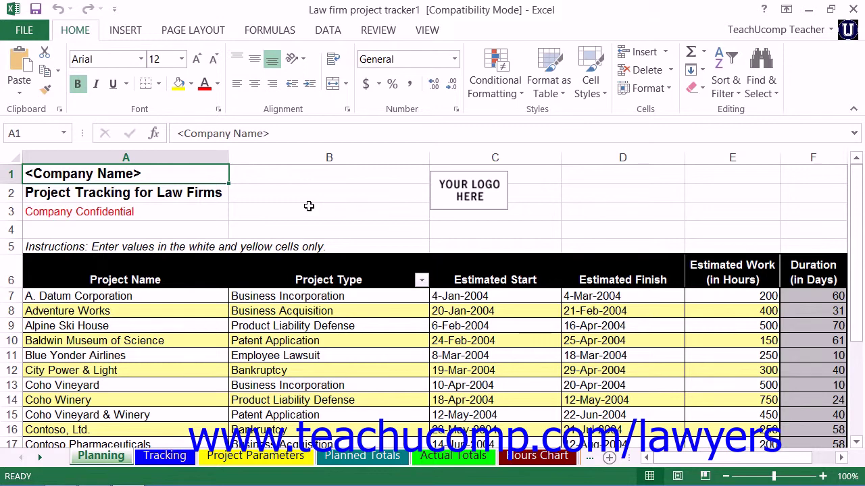
On the Project Parameters sheet, highlight the project types A7:A12, role headings B6:G6 and Blended Rates row 13
left_click(256, 456)
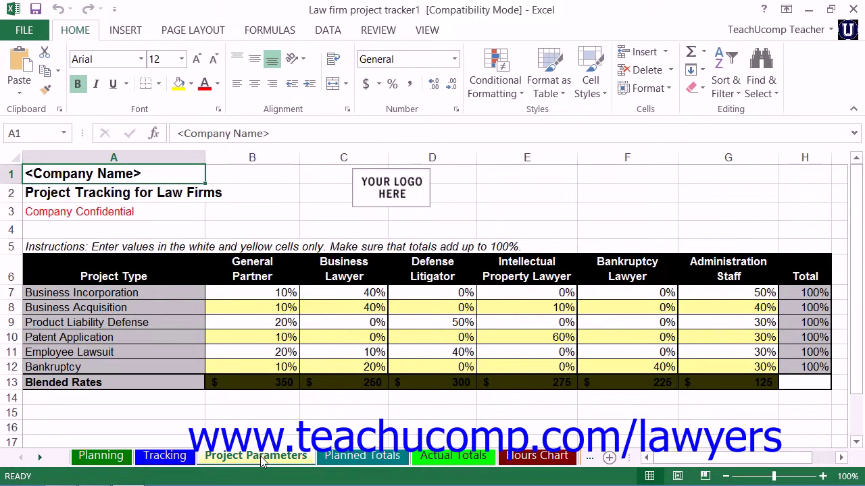
left_click_drag(175, 292, 175, 362)
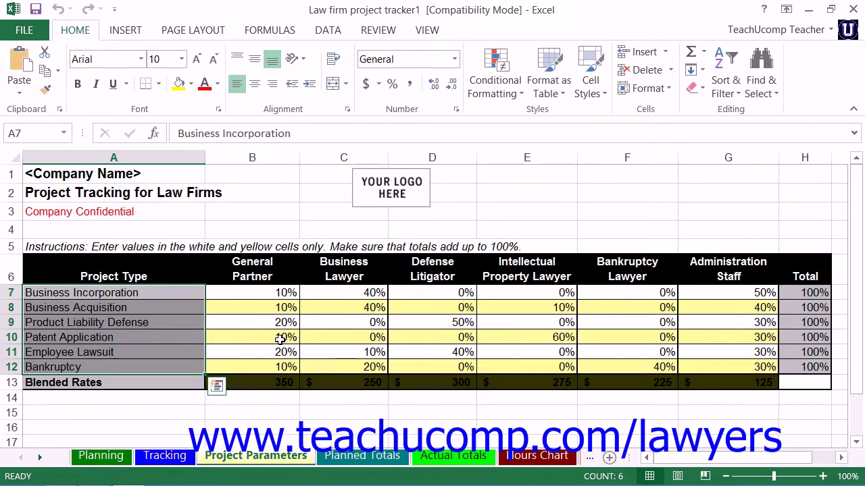
left_click_drag(251, 273, 723, 273)
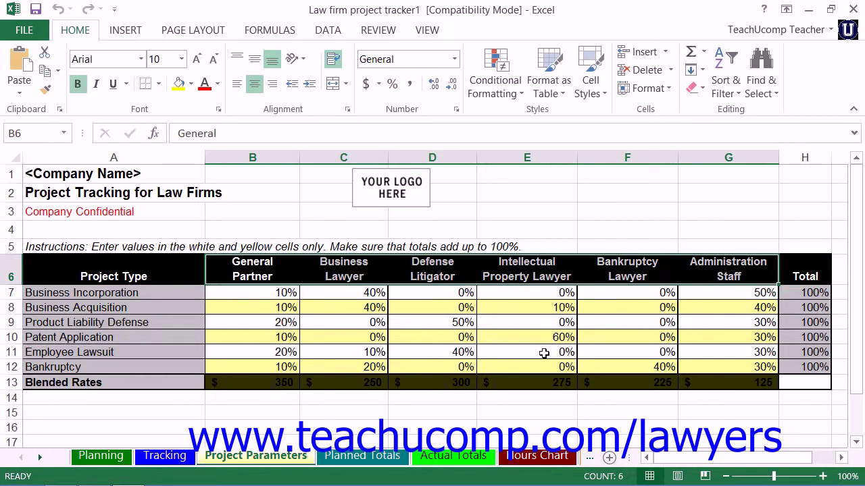
left_click_drag(268, 382, 689, 382)
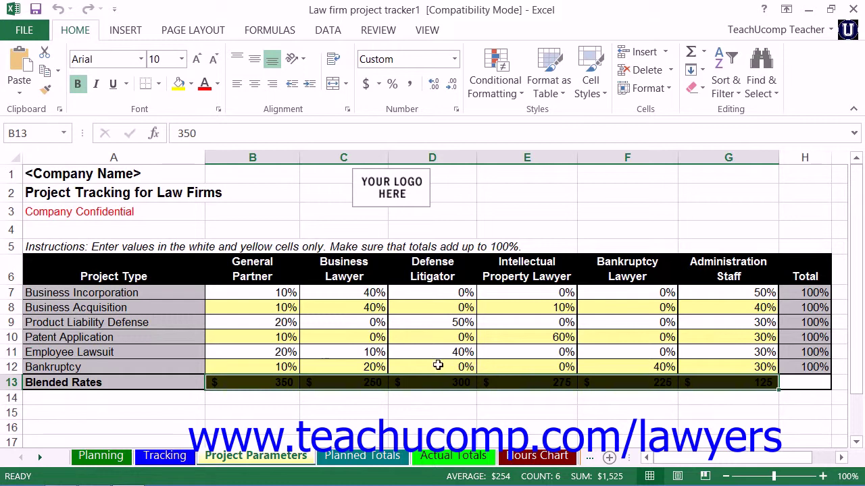
left_click(262, 280)
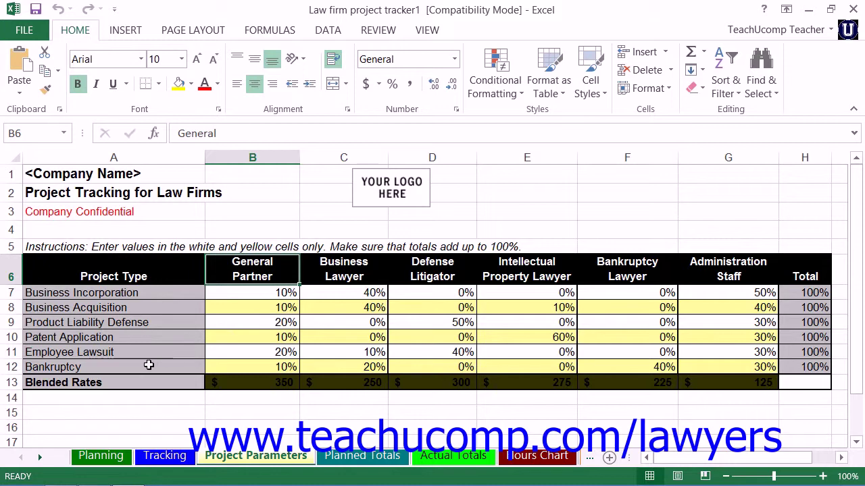
Check A. Datum Corporation on the Planning, Planned Totals and Actual Totals sheets, ending back on Planning
left_click(102, 456)
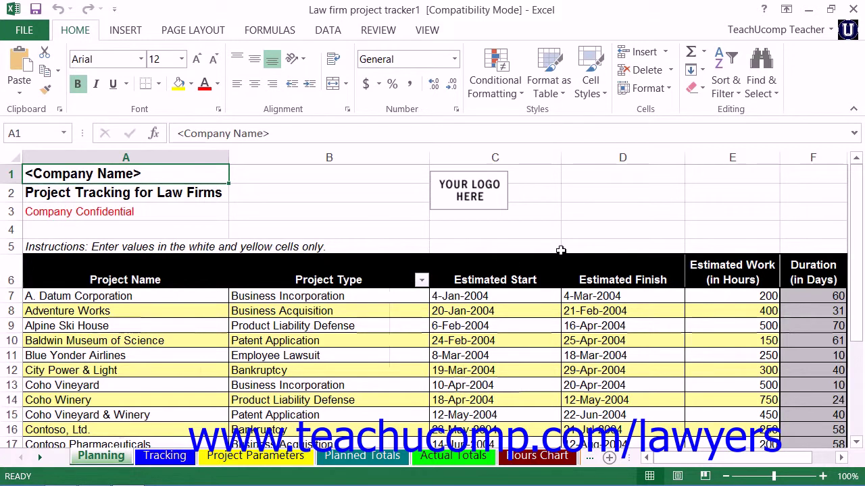
left_click(196, 297)
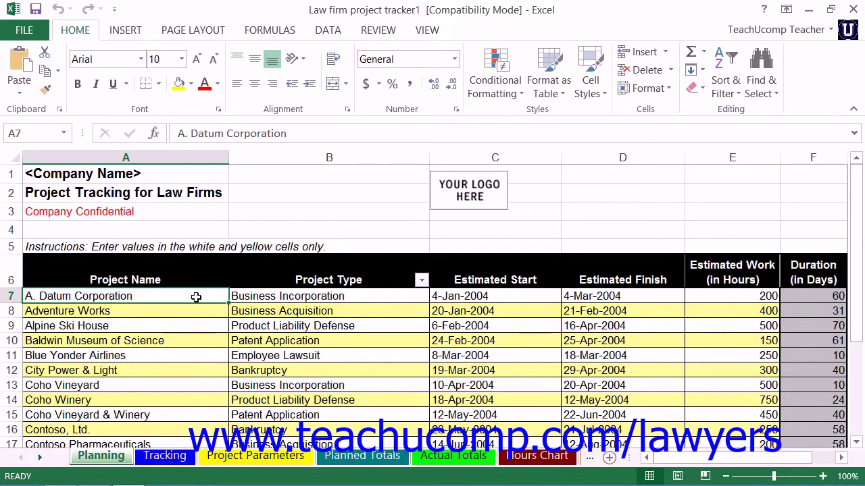
left_click(364, 460)
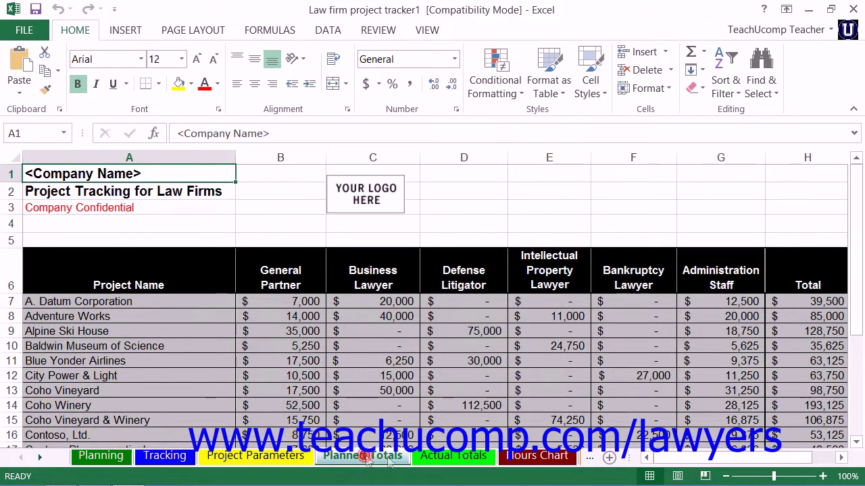
left_click(443, 458)
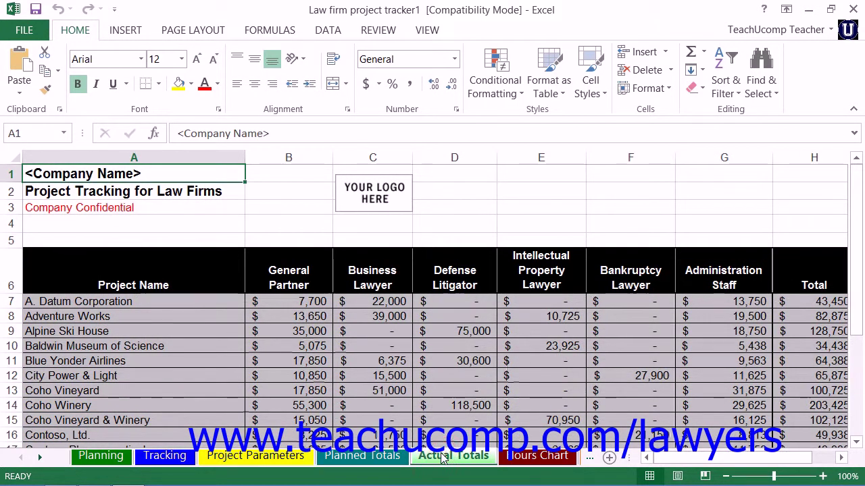
left_click(155, 306)
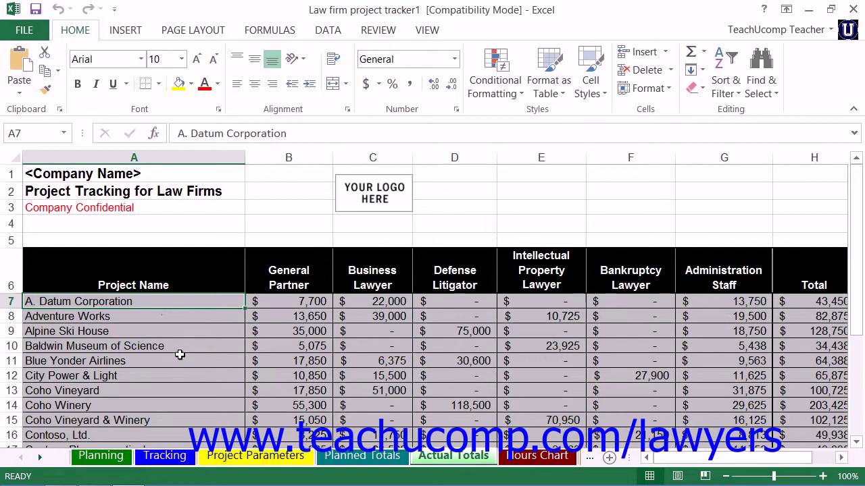
left_click(110, 458)
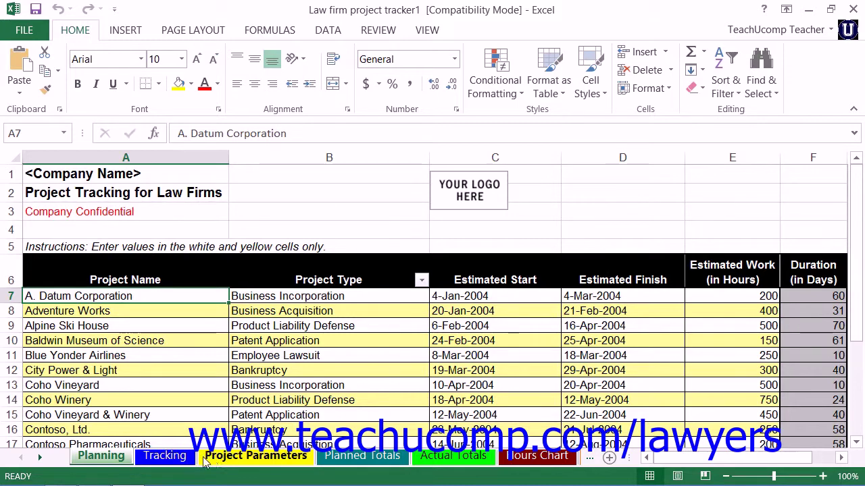
left_click(165, 456)
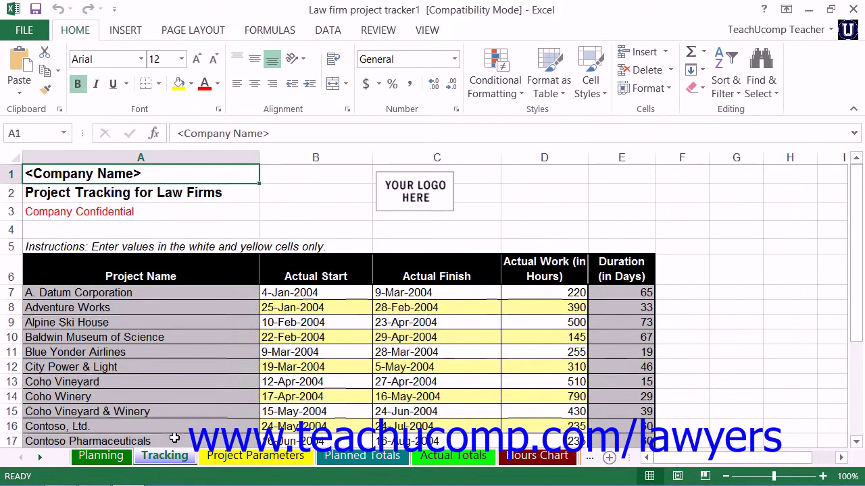
left_click(156, 291)
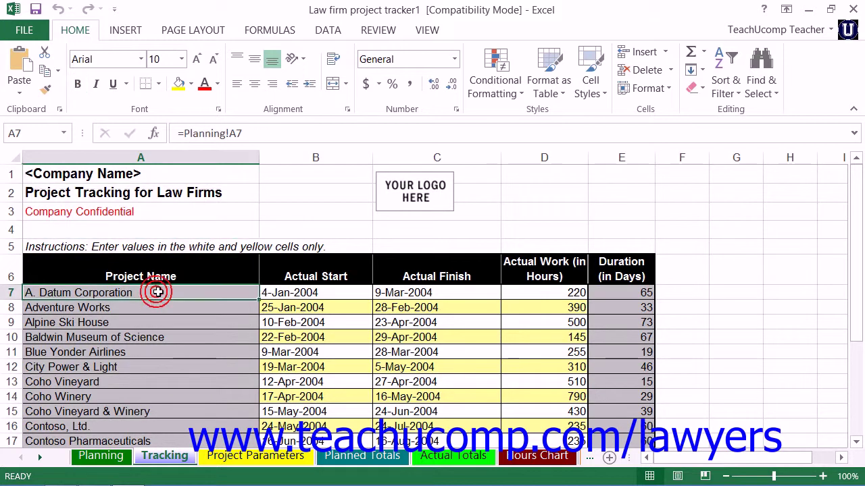
left_click(277, 132)
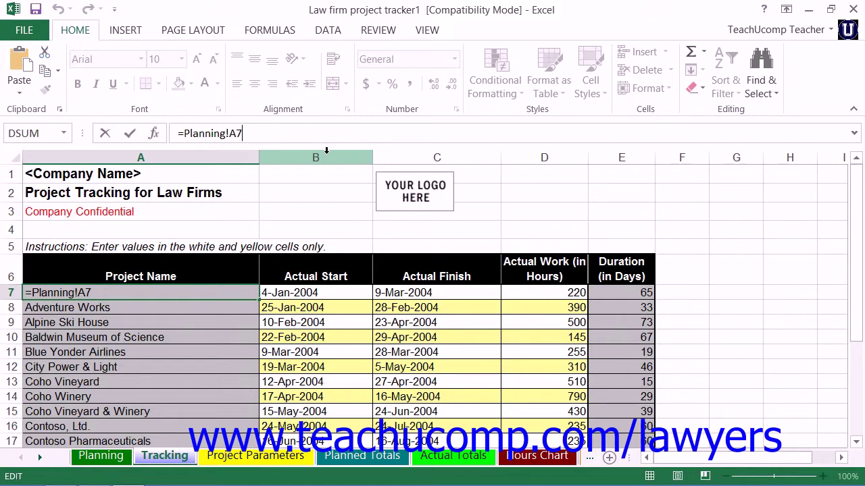
left_click(107, 135)
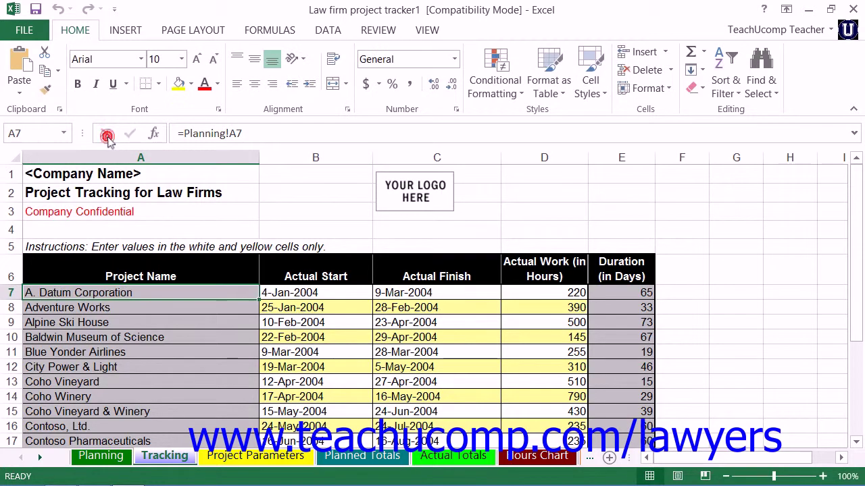
left_click(102, 455)
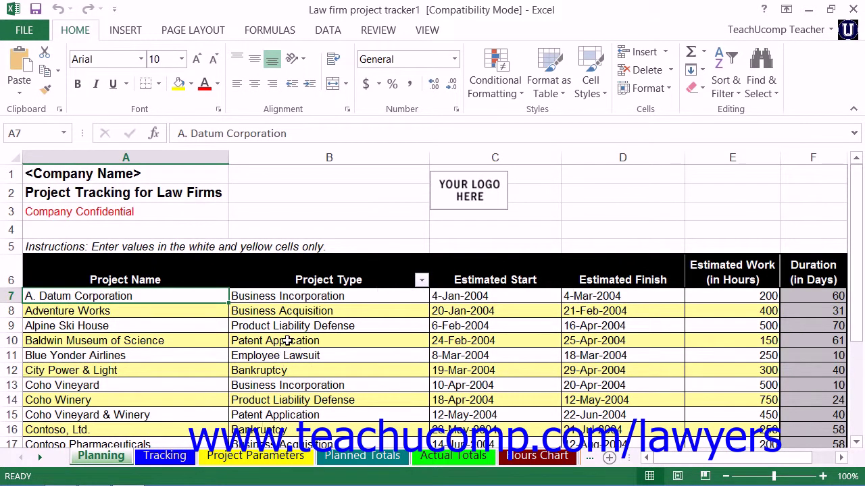
left_click(270, 296)
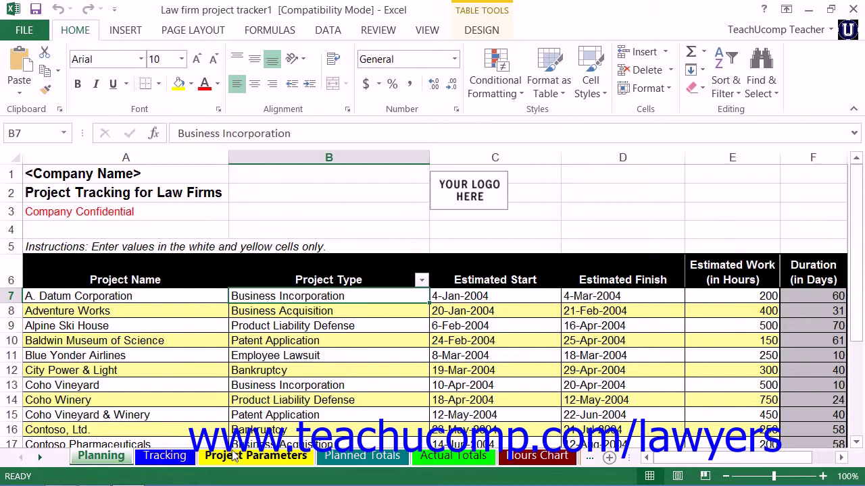
left_click(255, 456)
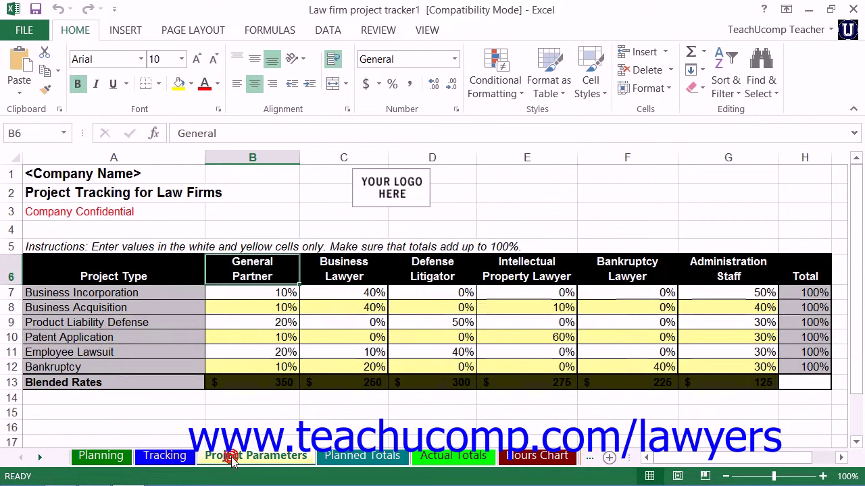
left_click(138, 302)
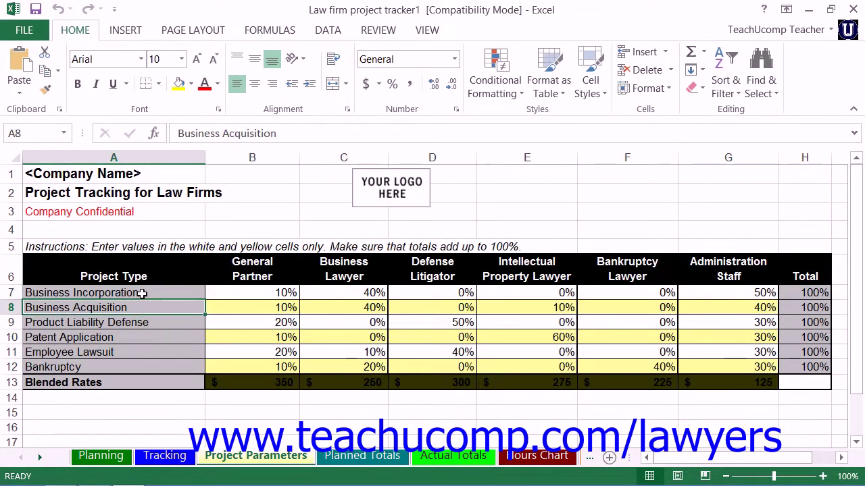
left_click(114, 458)
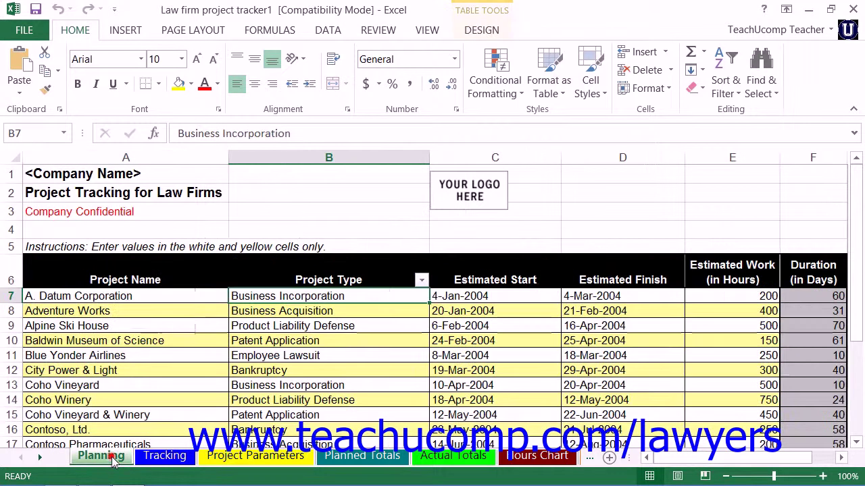
left_click(494, 297)
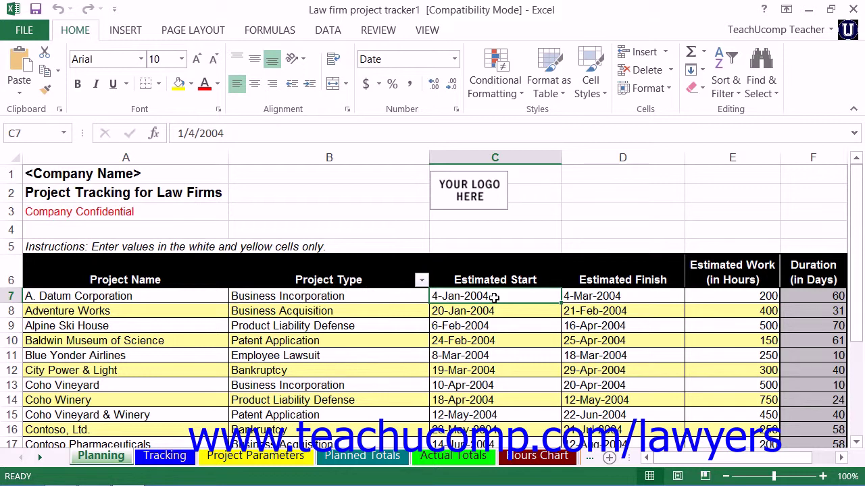
left_click(585, 297)
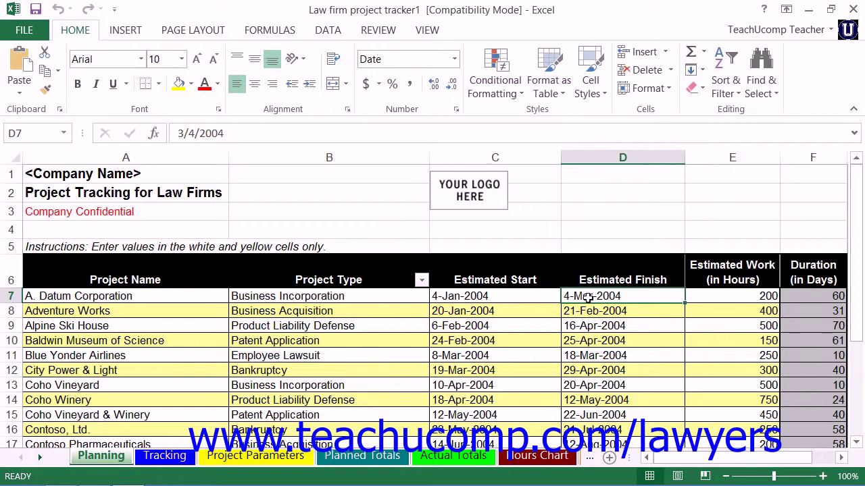
left_click(809, 297)
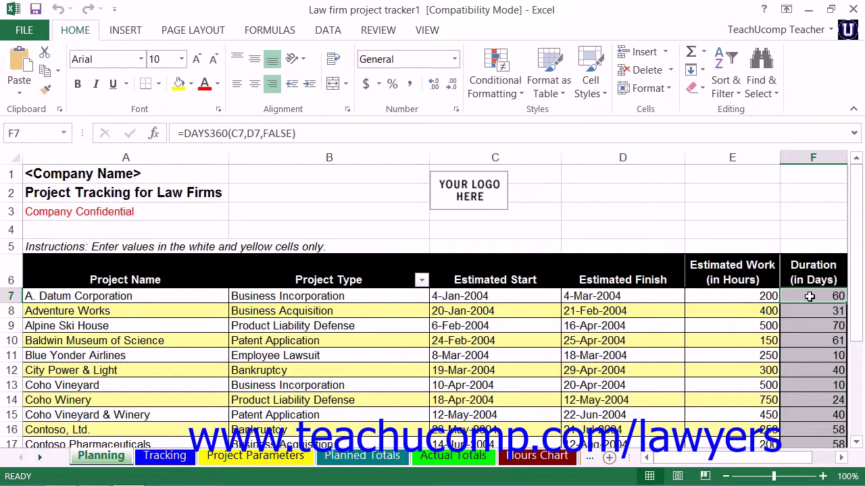
left_click(741, 296)
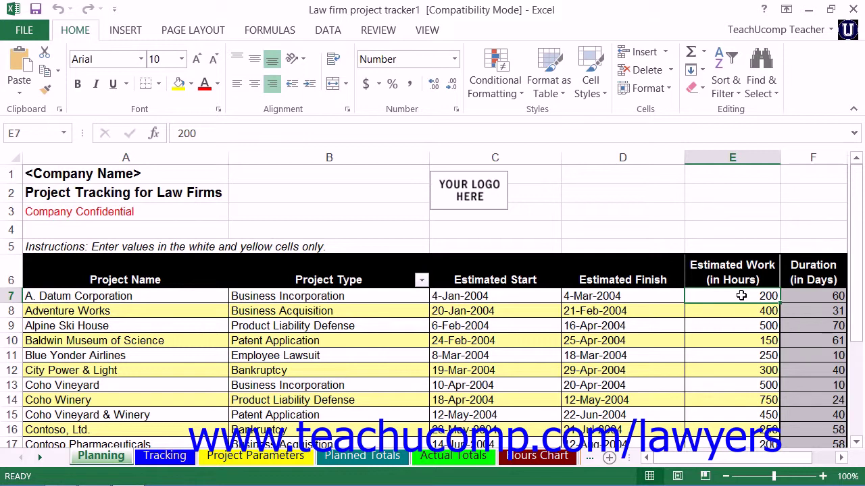
scroll(740, 296, "down", 4)
scroll(741, 296, "down", 1)
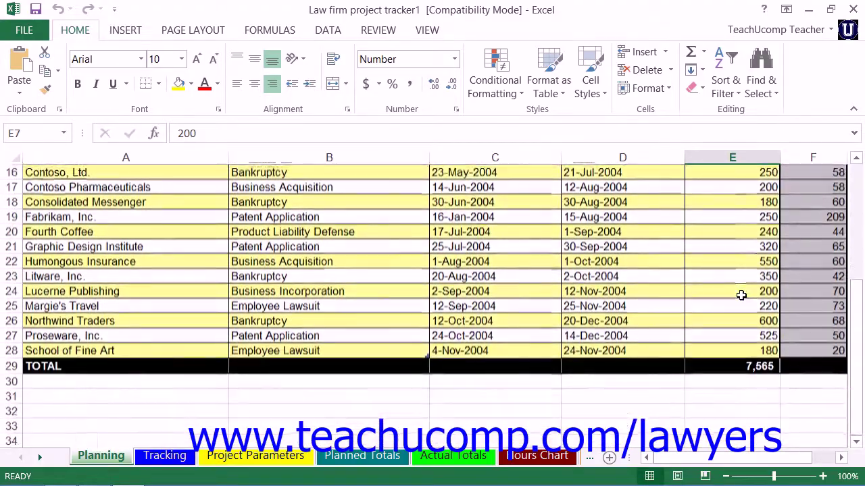
left_click(734, 371)
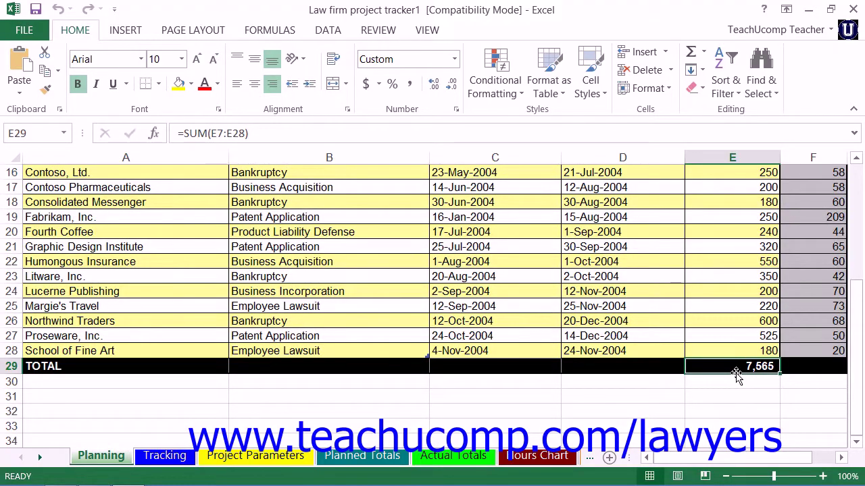
scroll(555, 215, "up", 1)
scroll(555, 215, "up", 4)
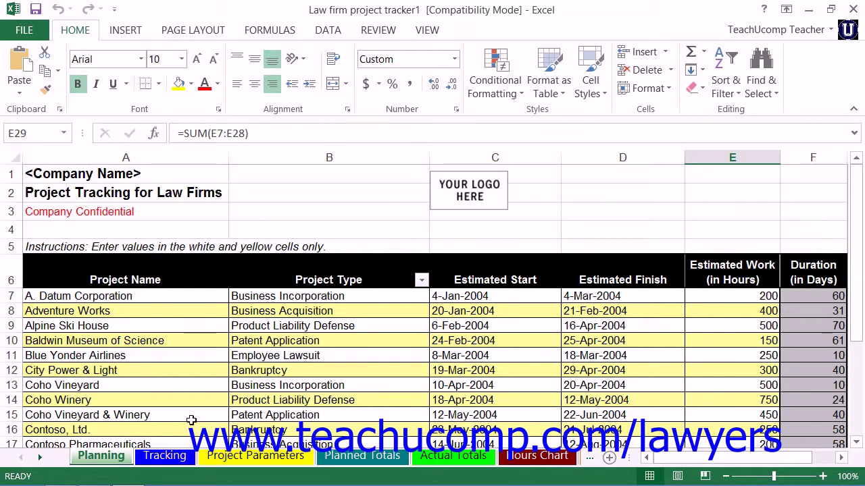
On the Tracking sheet, inspect A. Datum Corporation's actual start, finish and work hours in B7:D7
left_click(168, 459)
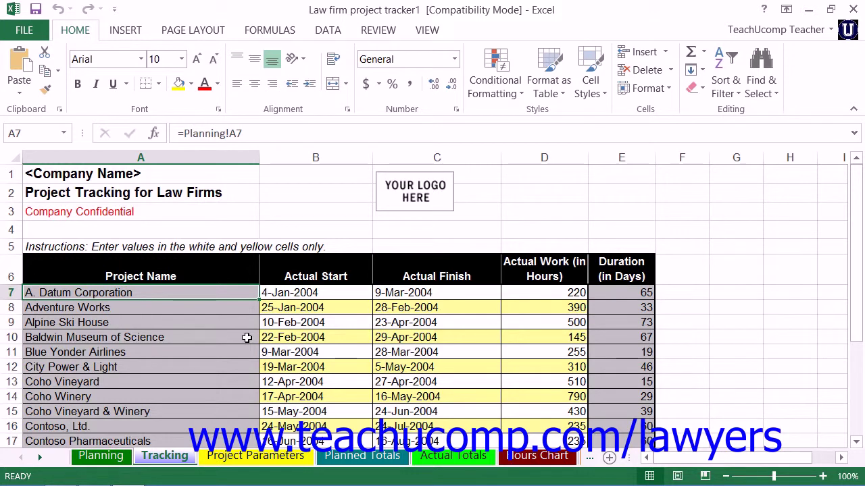
left_click(296, 294)
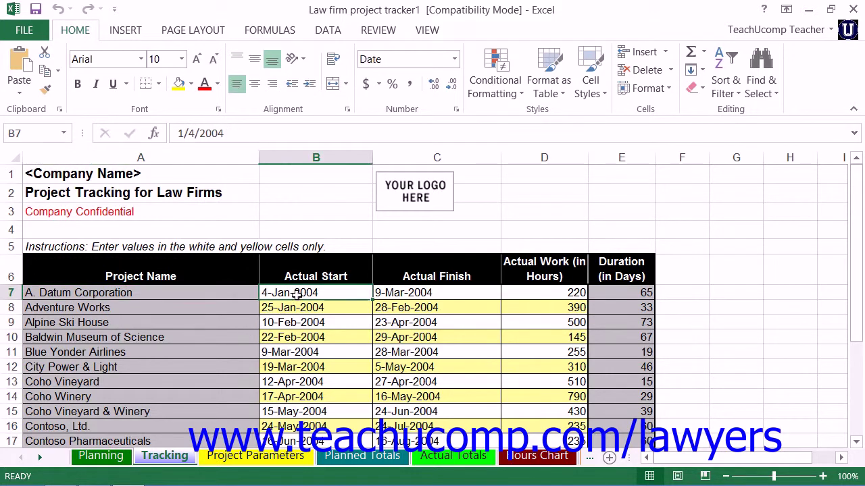
left_click(408, 292)
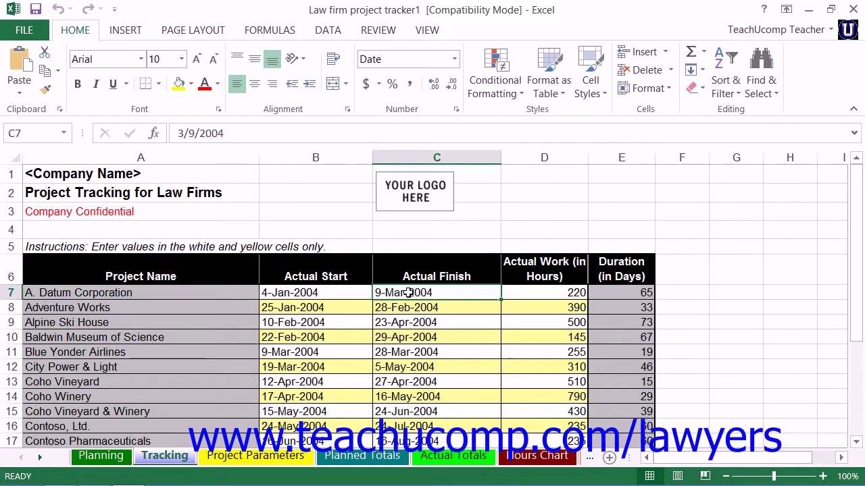
left_click(530, 292)
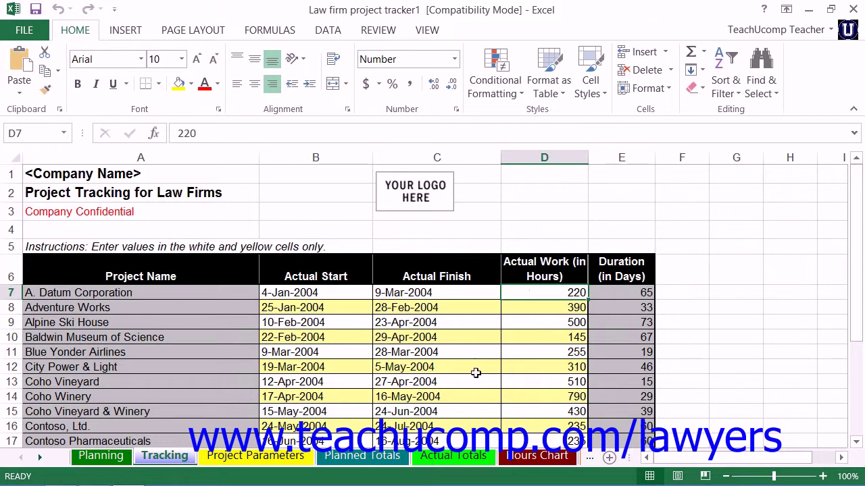
Move through Planned Totals to Actual Totals, where A. Datum's actual costs total $43,450
left_click(381, 457)
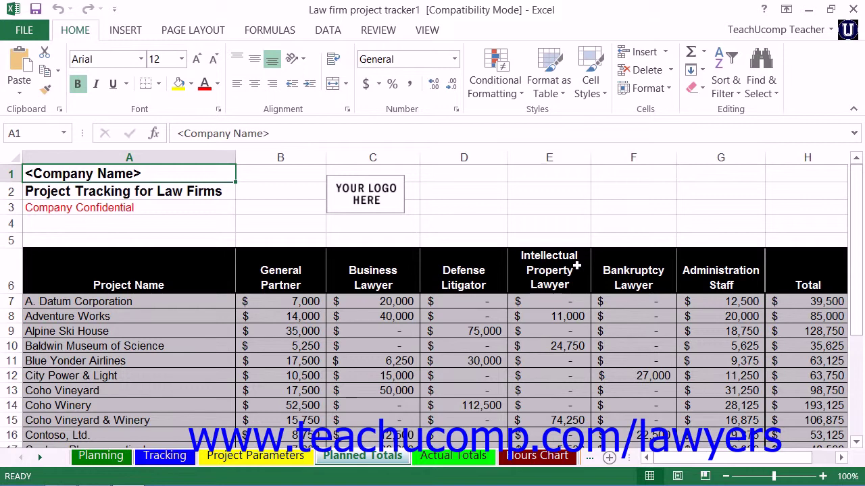
left_click(458, 456)
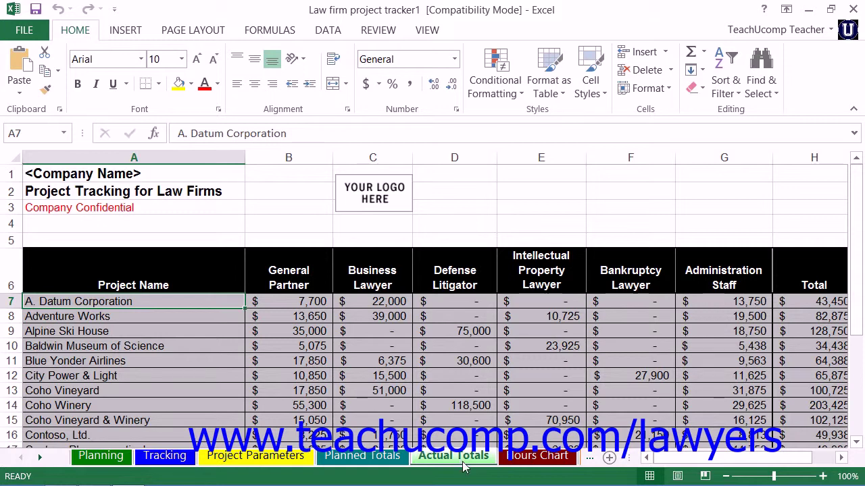
Scroll through the Hours Chart of planned versus actual hours per skill type, then return to Planning
left_click(528, 456)
scroll(599, 333, "down", 1)
scroll(595, 331, "down", 1)
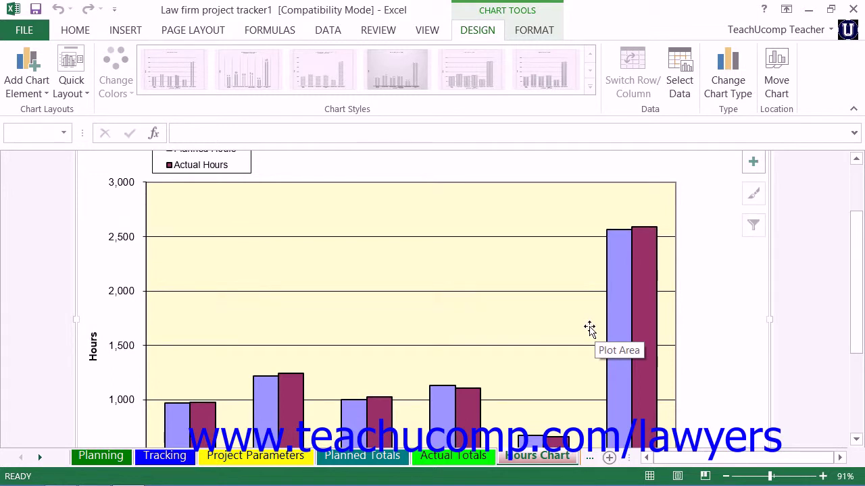
scroll(585, 328, "down", 3)
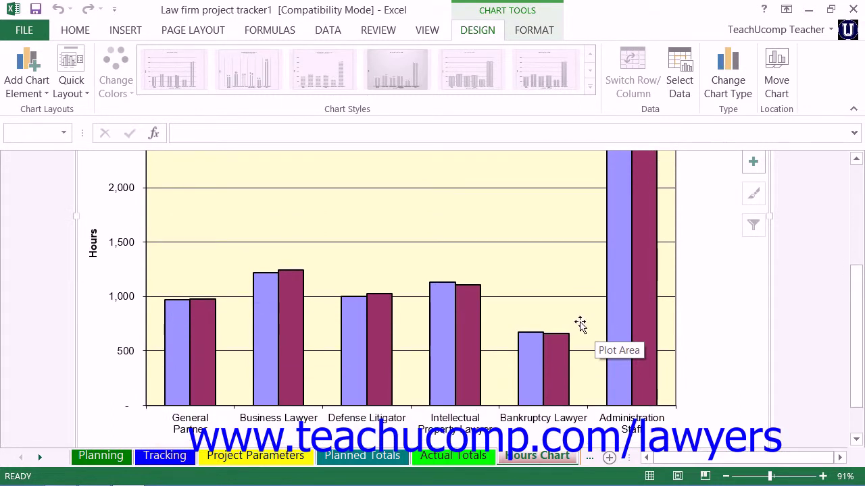
scroll(580, 325, "up", 4)
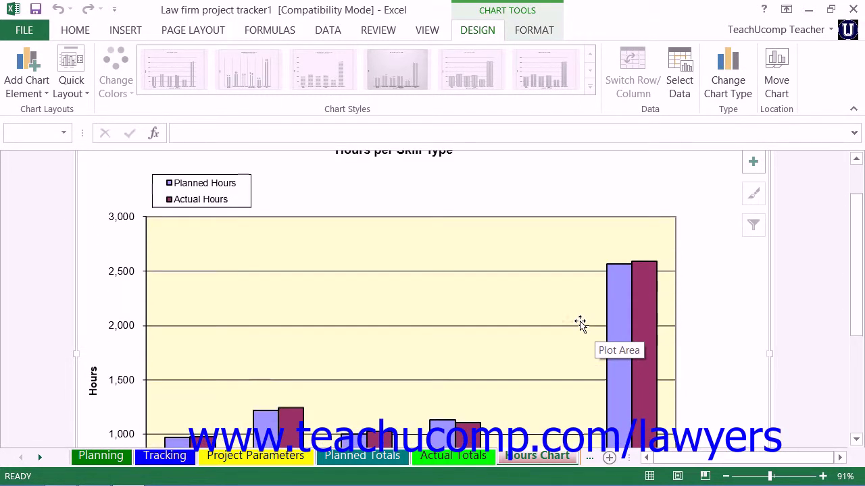
left_click(115, 458)
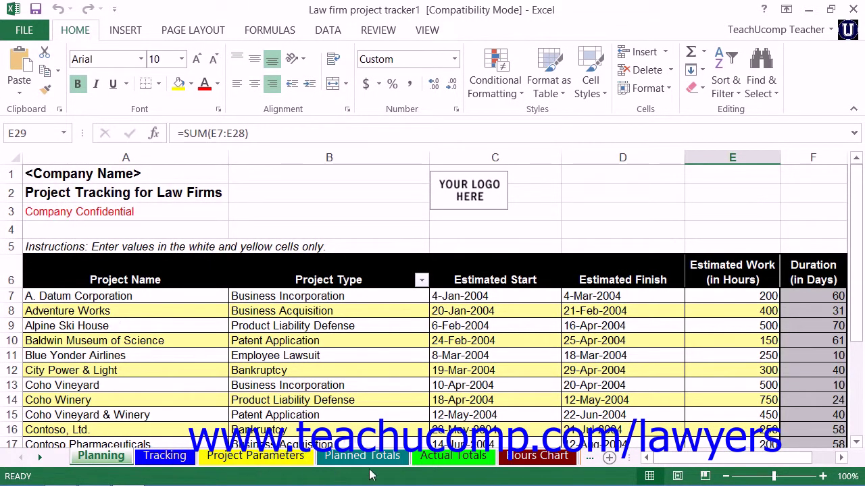
On the Planning sheet, select A1 and choose Change Picture for the YOUR LOGO HERE placeholder
left_click(451, 458)
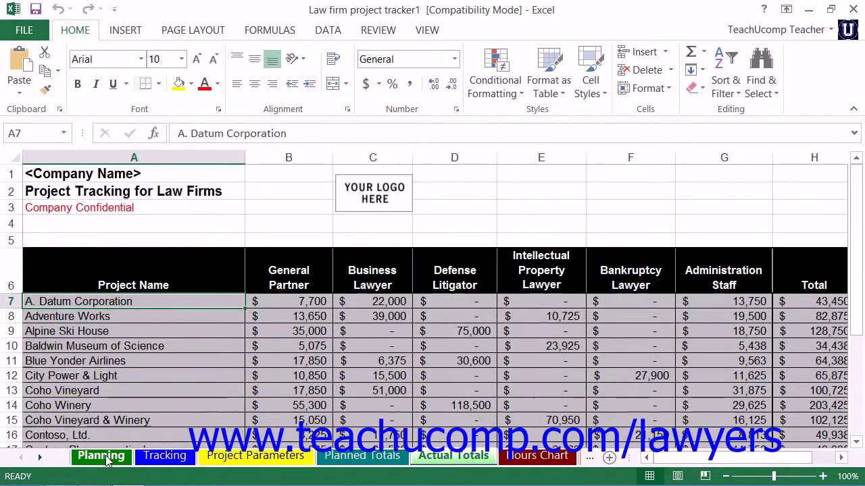
left_click(102, 457)
left_click(120, 173)
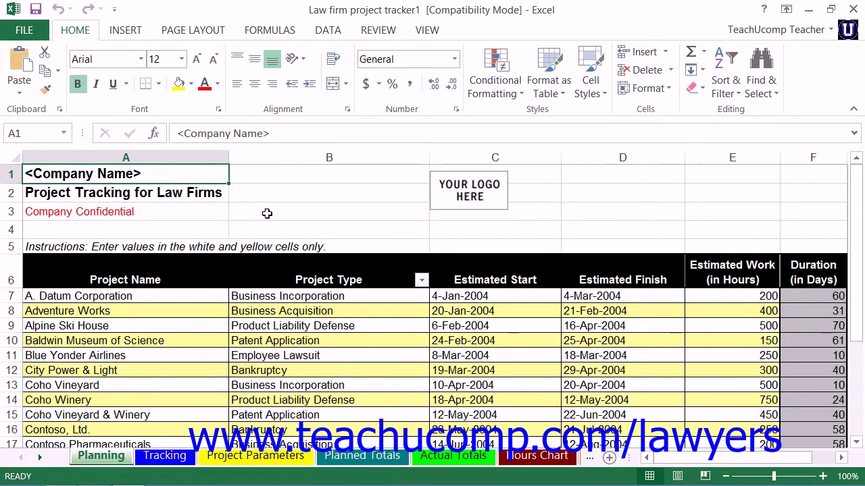
right_click(456, 196)
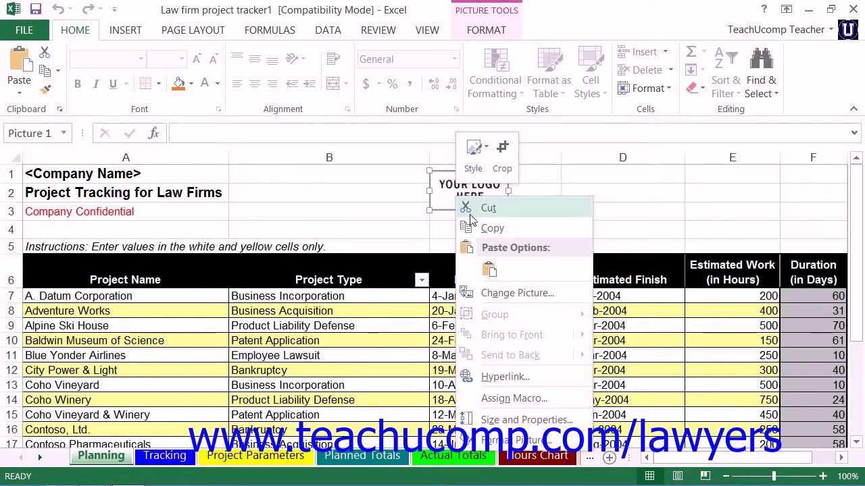
left_click(504, 294)
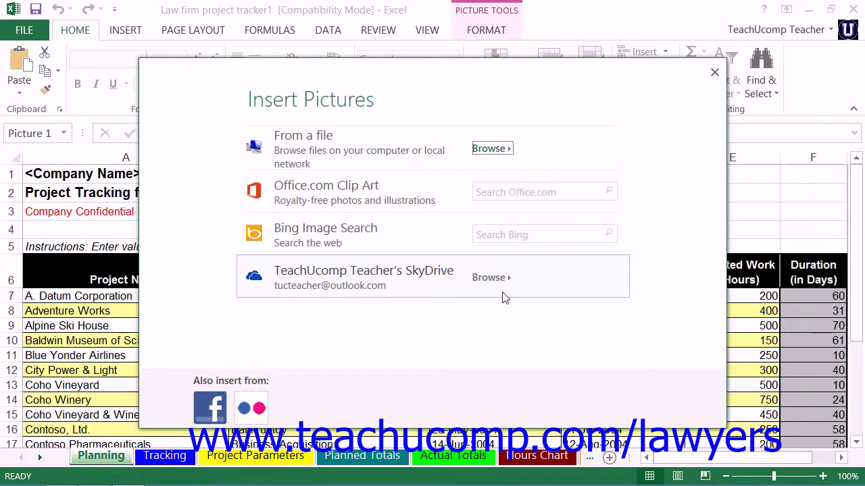